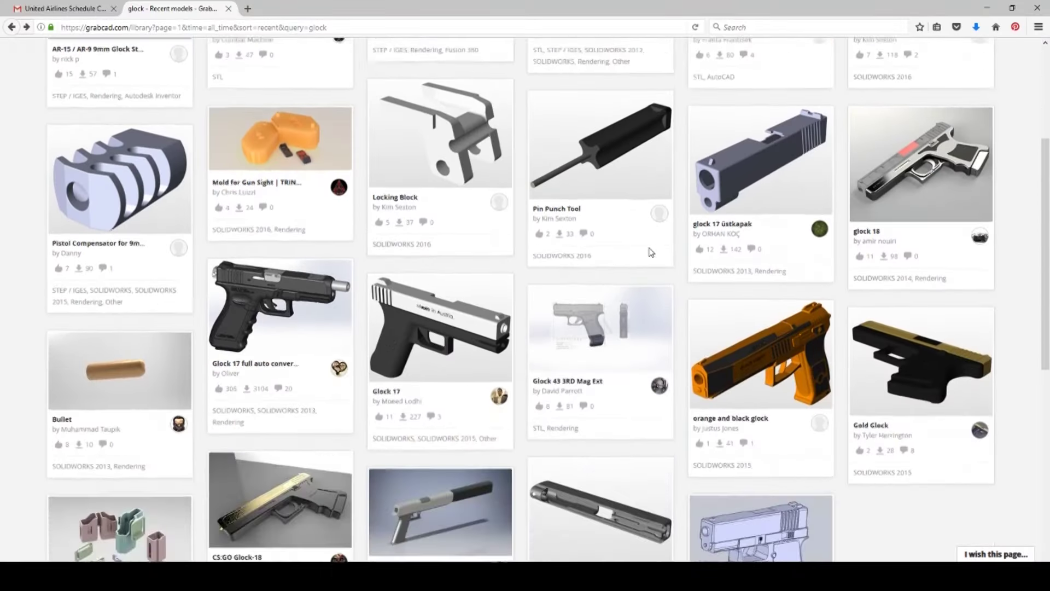
Step: Open the Glock-17 model page on GrabCAD and dismiss the likes and comments tips
{"action": "scroll", "coordinate": [651, 251], "scroll_direction": "up", "scroll_amount": 7}
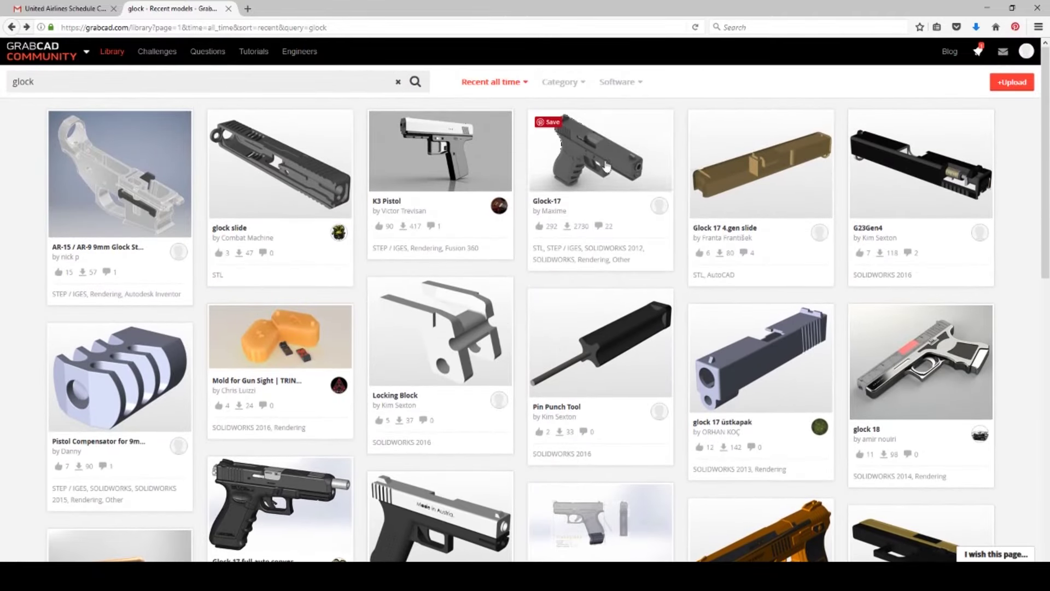
{"action": "left_click", "coordinate": [605, 158]}
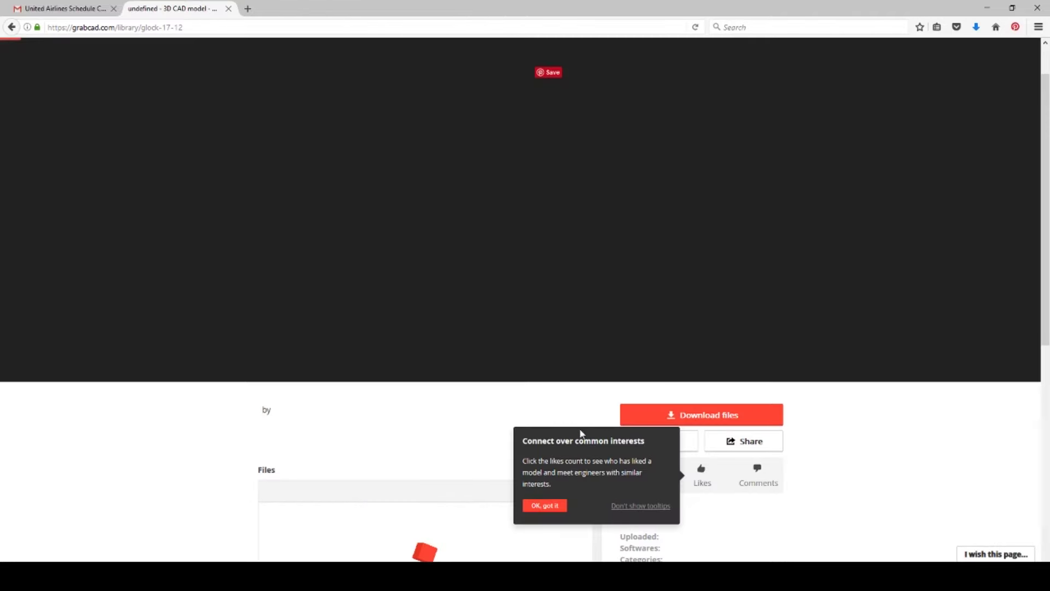
{"action": "scroll", "coordinate": [552, 506], "scroll_direction": "down", "scroll_amount": 5}
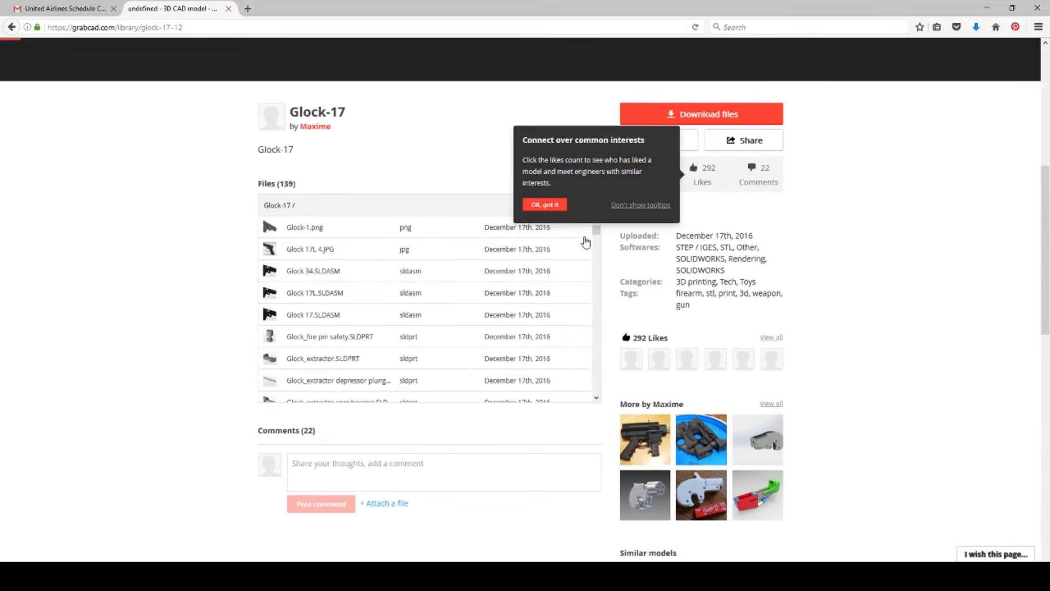
{"action": "left_click", "coordinate": [562, 206]}
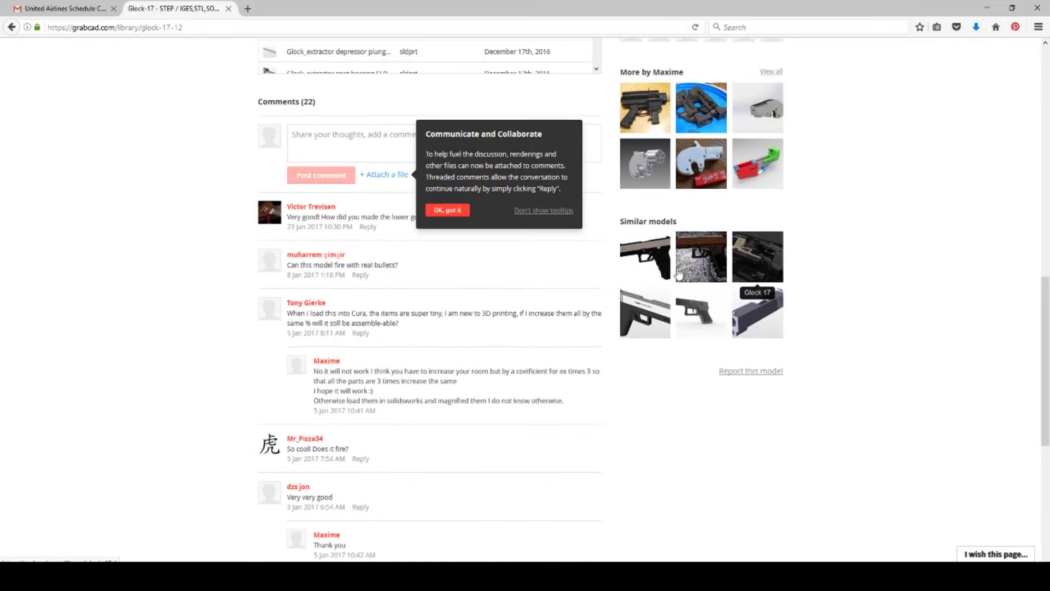
{"action": "left_click", "coordinate": [455, 210]}
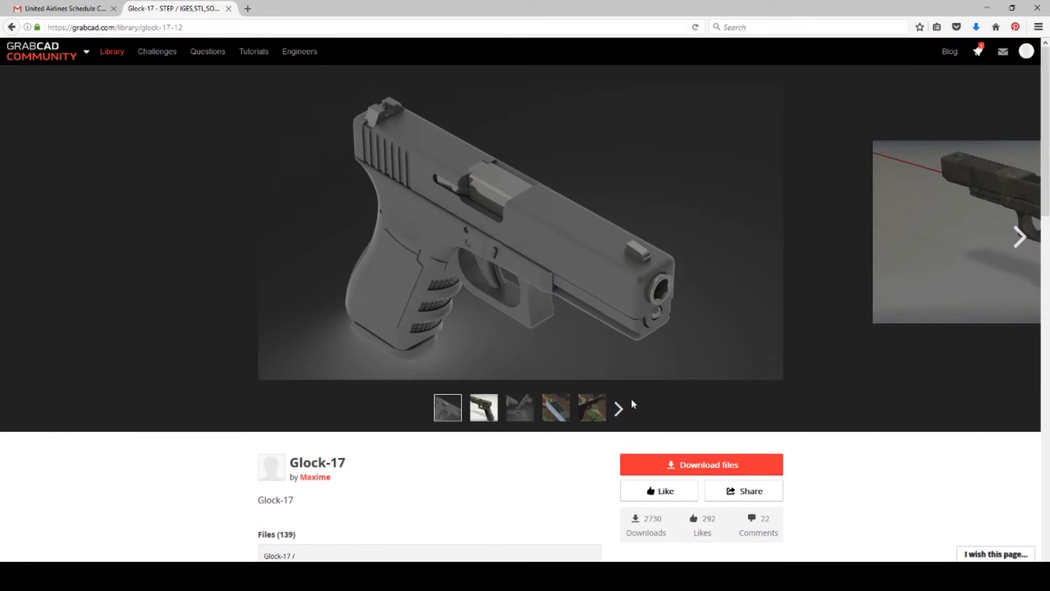
Step: Browse the preview images through to the grey pistol, then return to the cutaway view
{"action": "left_click", "coordinate": [620, 408]}
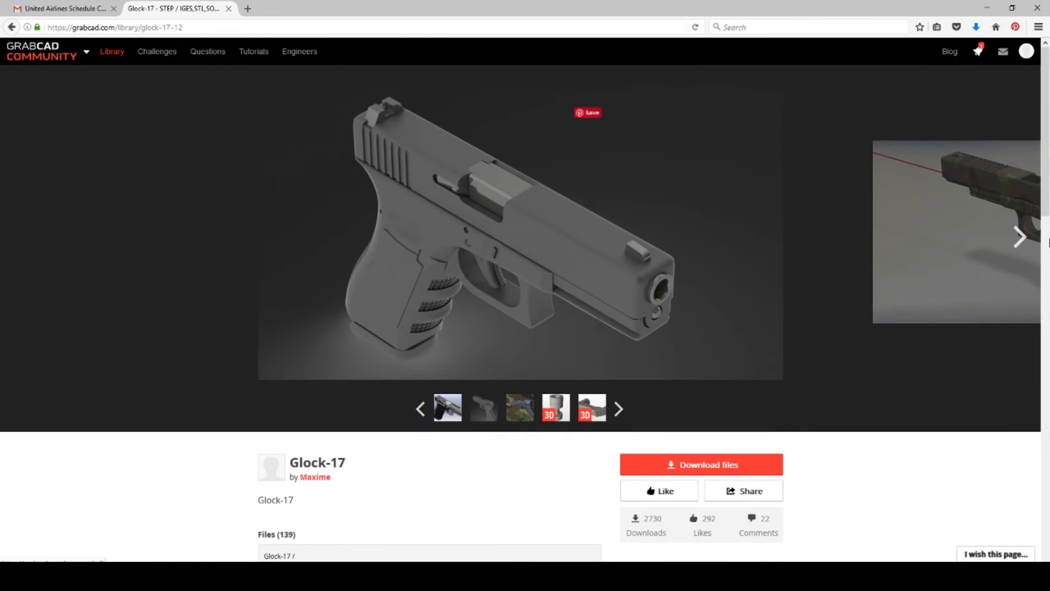
{"action": "left_click", "coordinate": [1020, 235]}
{"action": "left_click", "coordinate": [1019, 238]}
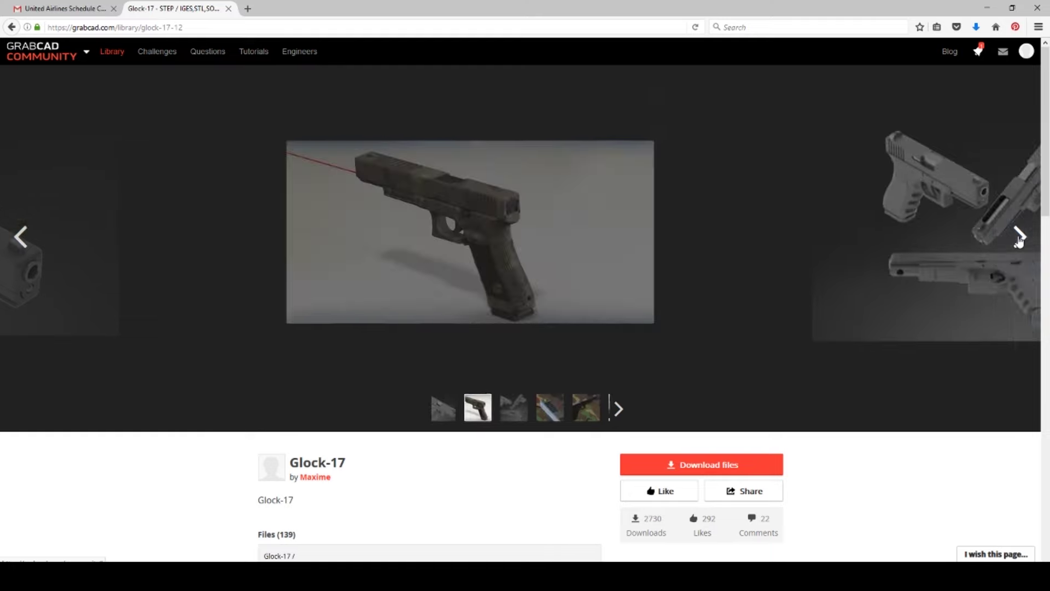
{"action": "left_click", "coordinate": [1020, 238]}
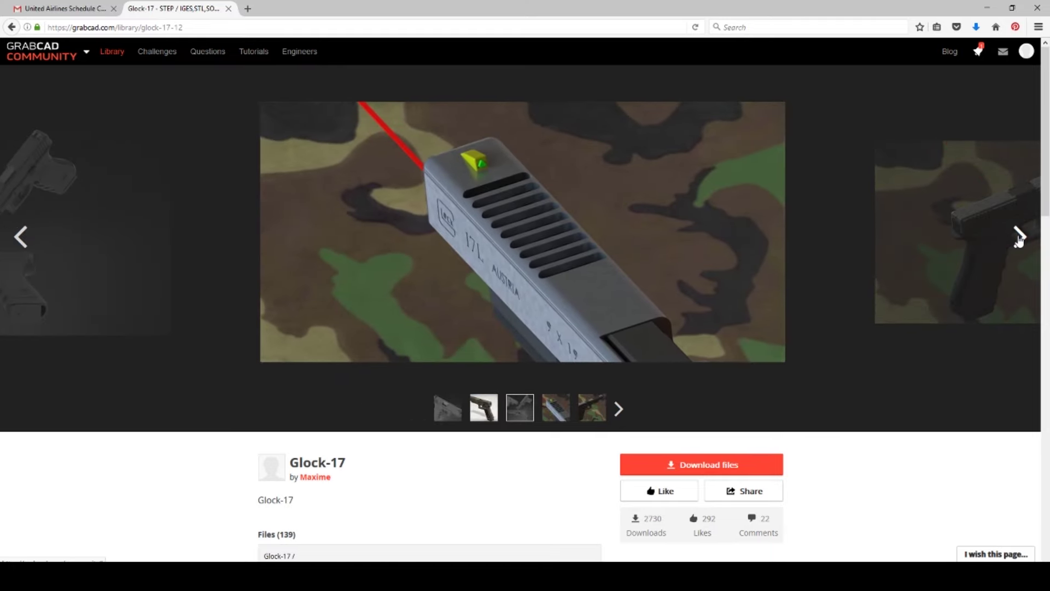
{"action": "left_click", "coordinate": [1019, 238]}
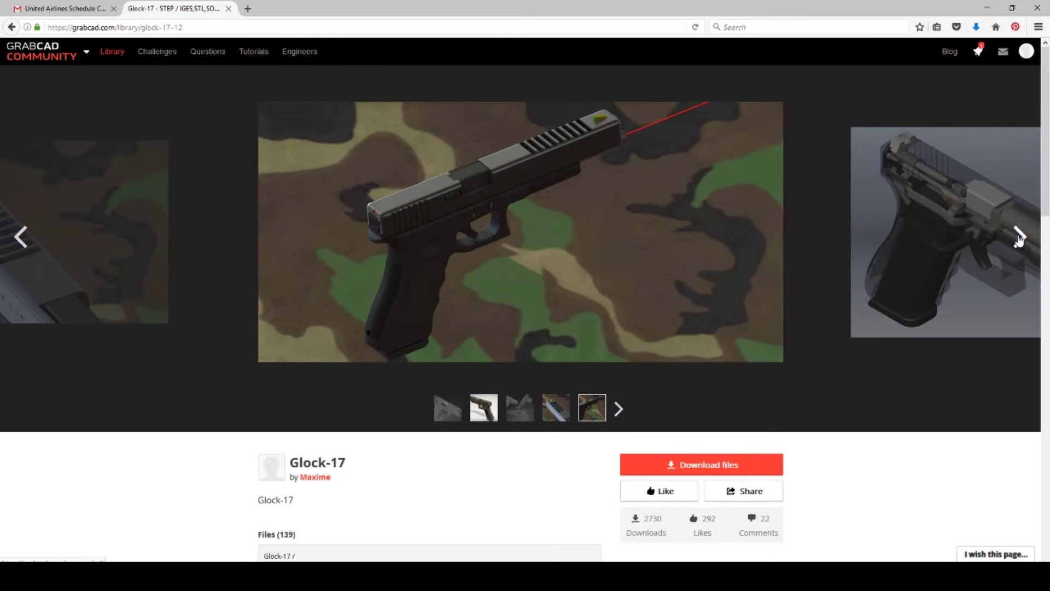
{"action": "left_click", "coordinate": [1019, 237]}
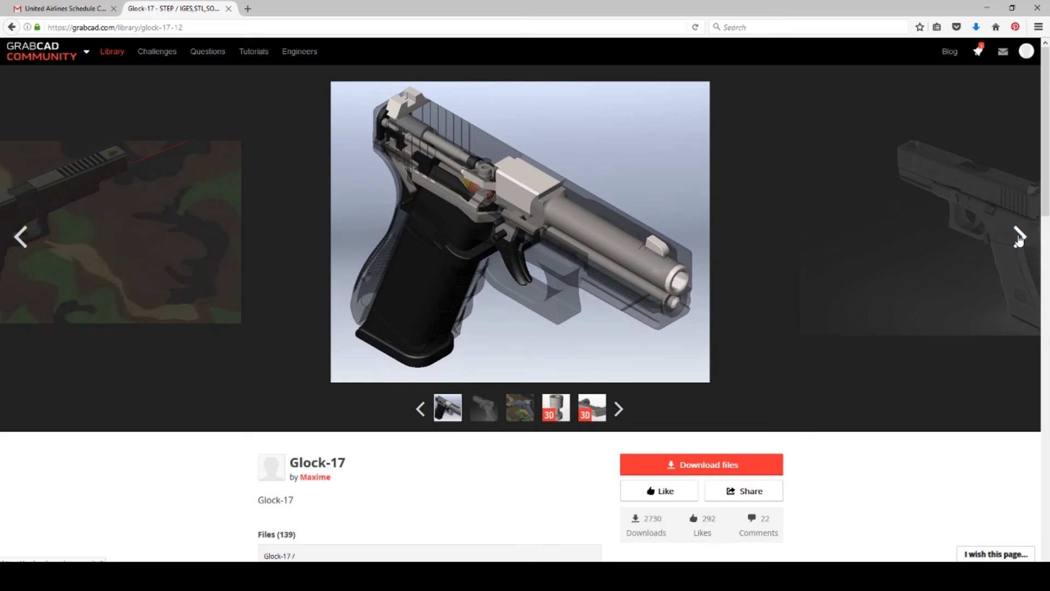
{"action": "left_click", "coordinate": [1019, 238]}
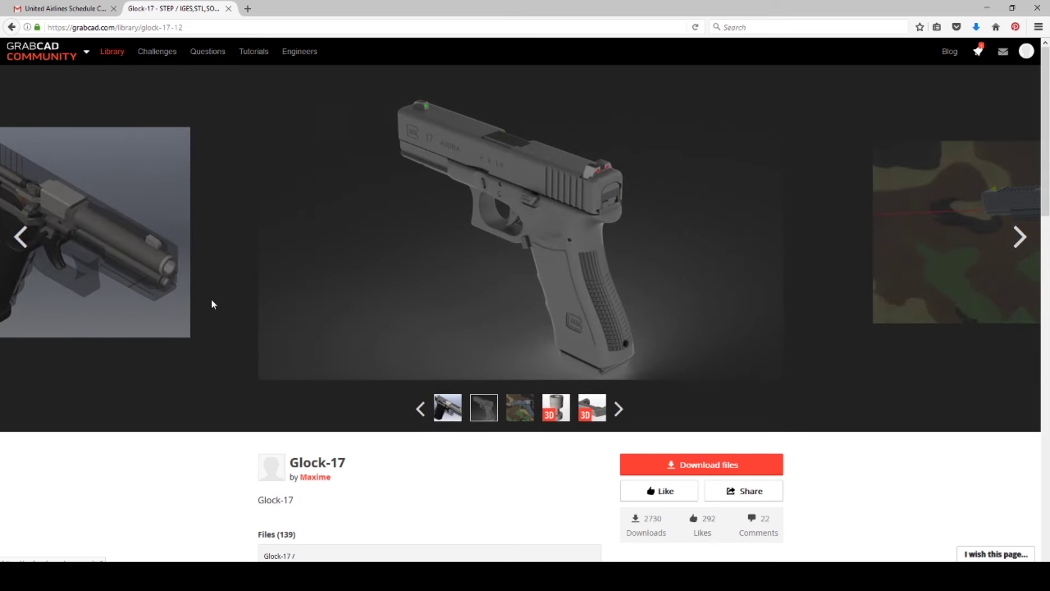
{"action": "left_click", "coordinate": [31, 240]}
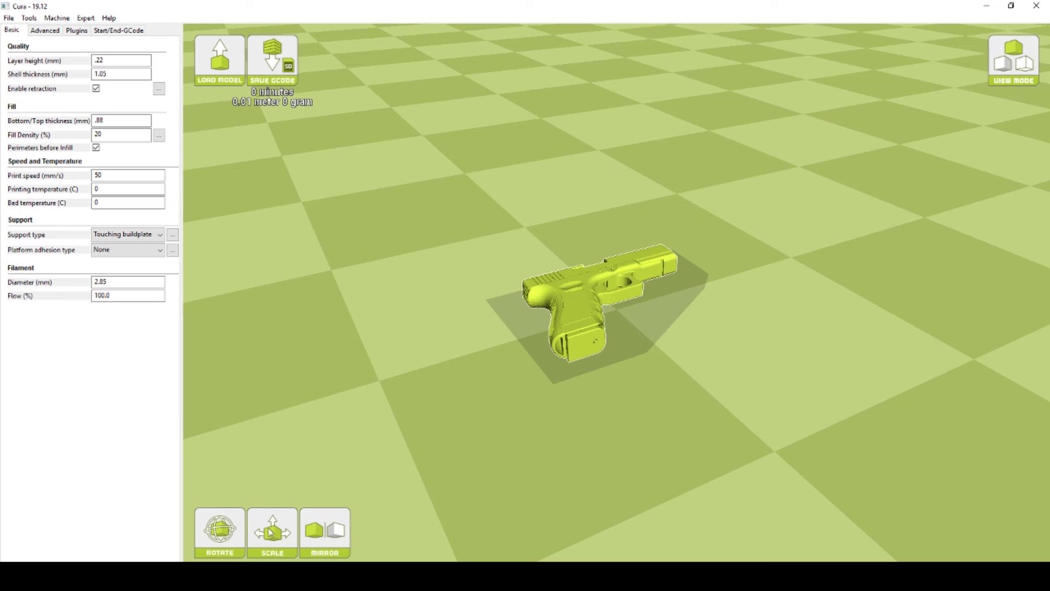
Step: Scale the pistol uniformly to 10.0, making it about 80.5 × 53.8 × 13.4 mm
{"action": "left_click", "coordinate": [270, 533]}
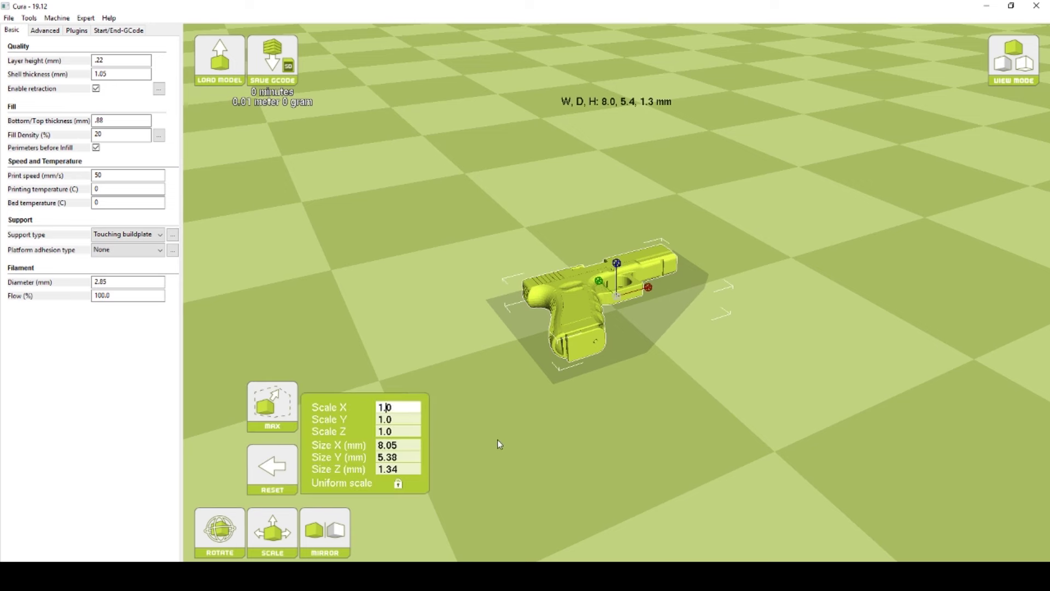
{"action": "type", "text": "0"}
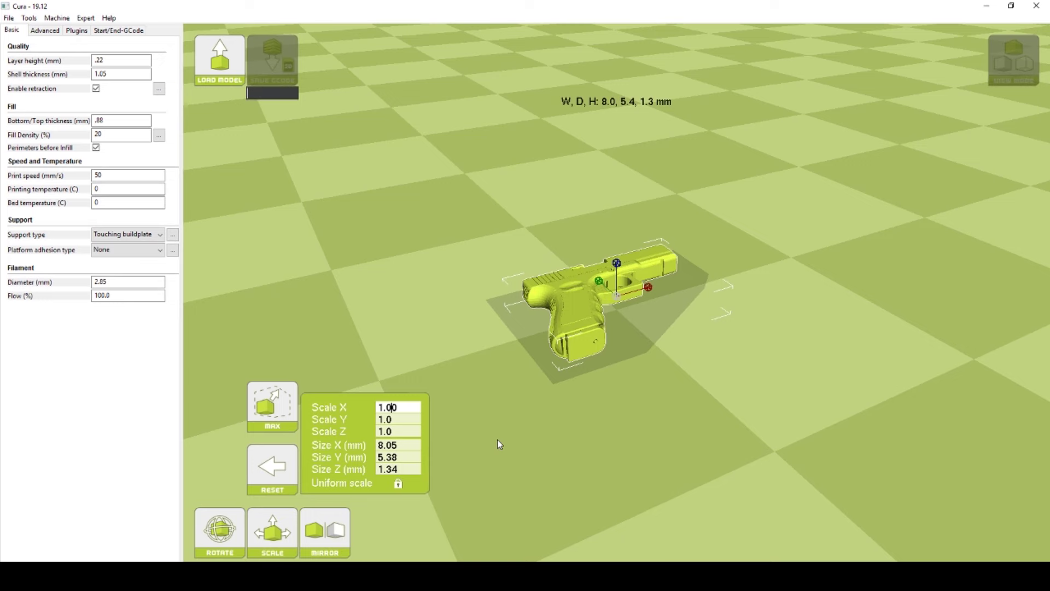
{"action": "key", "text": "Left"}
{"action": "key", "text": "Left"}
{"action": "type", "text": "0"}
{"action": "scroll", "coordinate": [497, 439], "scroll_direction": "down", "scroll_amount": 5}
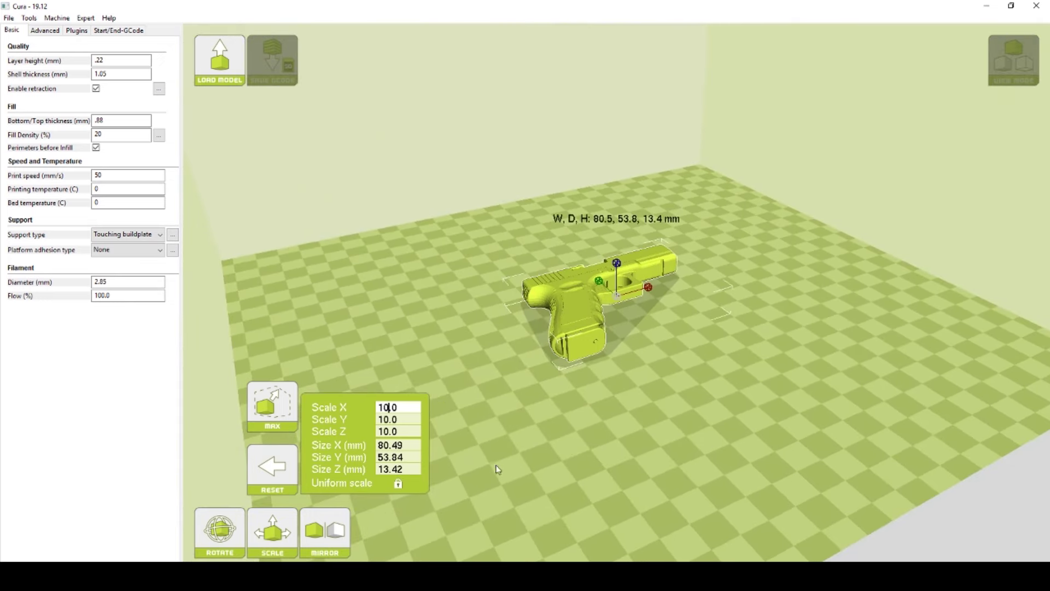
{"action": "left_click", "coordinate": [442, 304]}
Step: Split the scaled pistol into its separate parts and orbit to view them on the plate
{"action": "right_click_drag", "start_coordinate": [844, 250], "coordinate": [813, 288]}
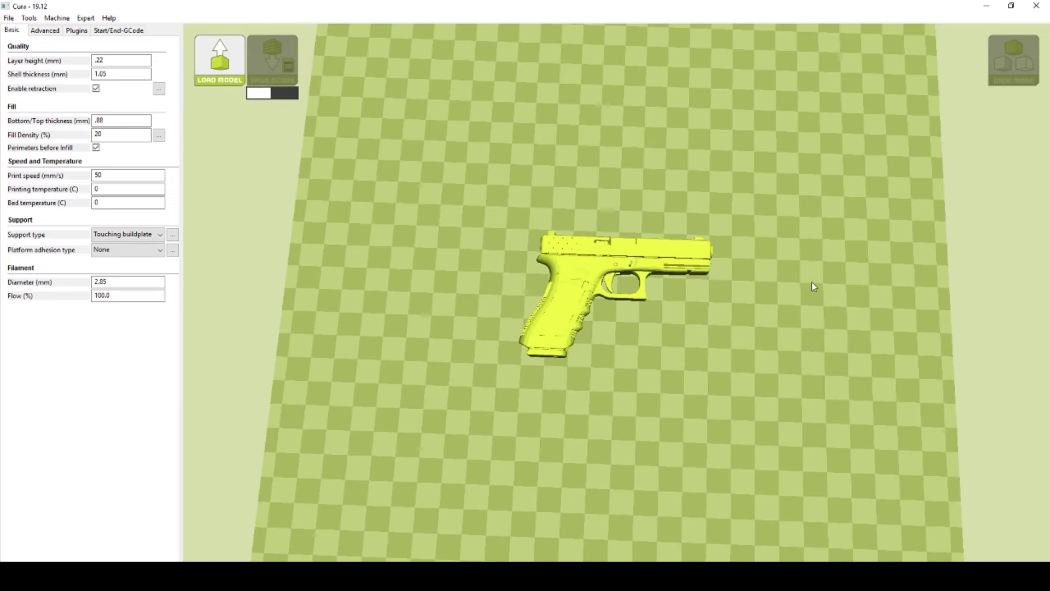
{"action": "right_click", "coordinate": [642, 271]}
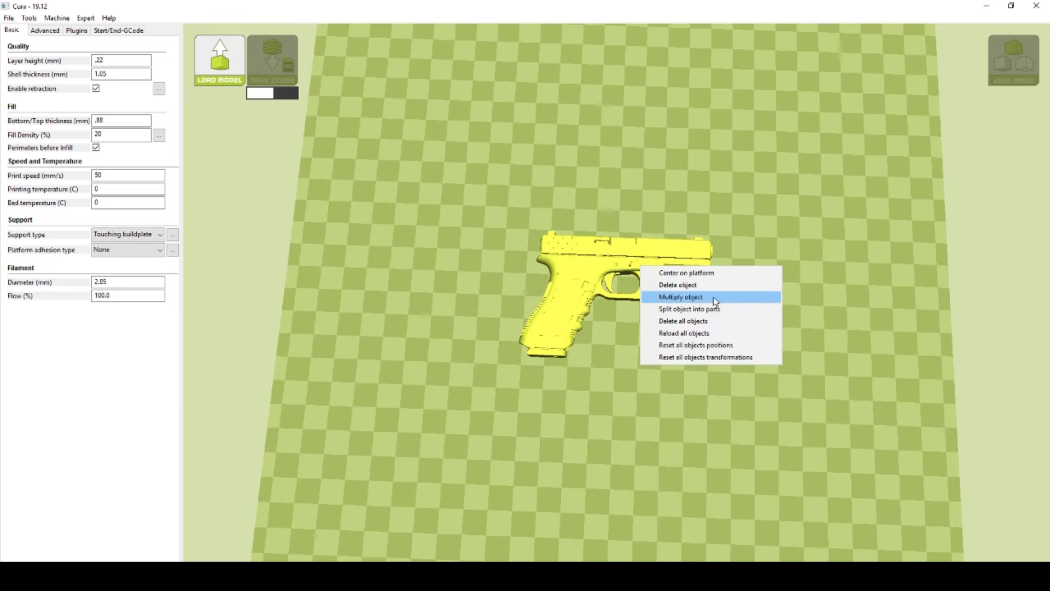
{"action": "left_click", "coordinate": [689, 309]}
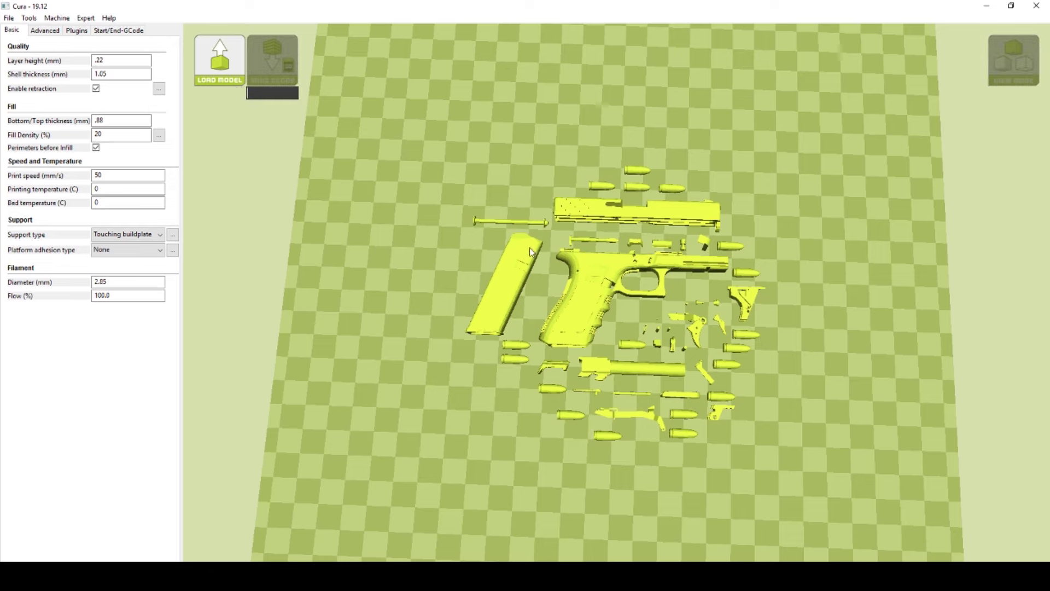
{"action": "mouse_move", "coordinate": [691, 312]}
{"action": "right_mouse_down"}
{"action": "mouse_move", "coordinate": [691, 287]}
{"action": "mouse_move", "coordinate": [705, 290]}
{"action": "mouse_move", "coordinate": [690, 297]}
{"action": "right_mouse_up"}
{"action": "scroll", "coordinate": [690, 297], "scroll_direction": "down", "scroll_amount": 3}
{"action": "scroll", "coordinate": [690, 297], "scroll_direction": "up", "scroll_amount": 6}
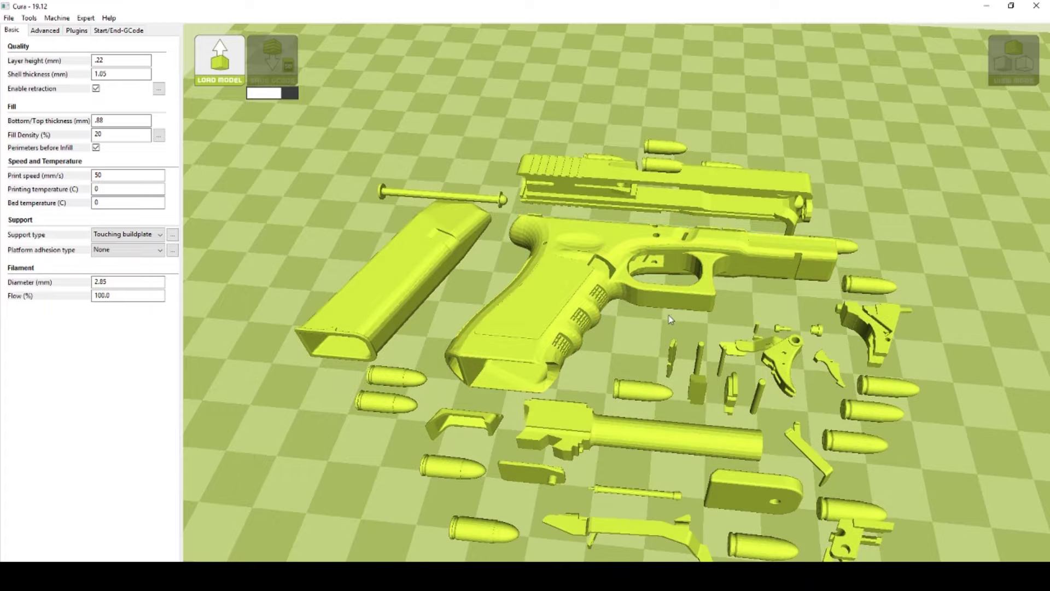
{"action": "right_click_drag", "start_coordinate": [678, 312], "coordinate": [923, 331]}
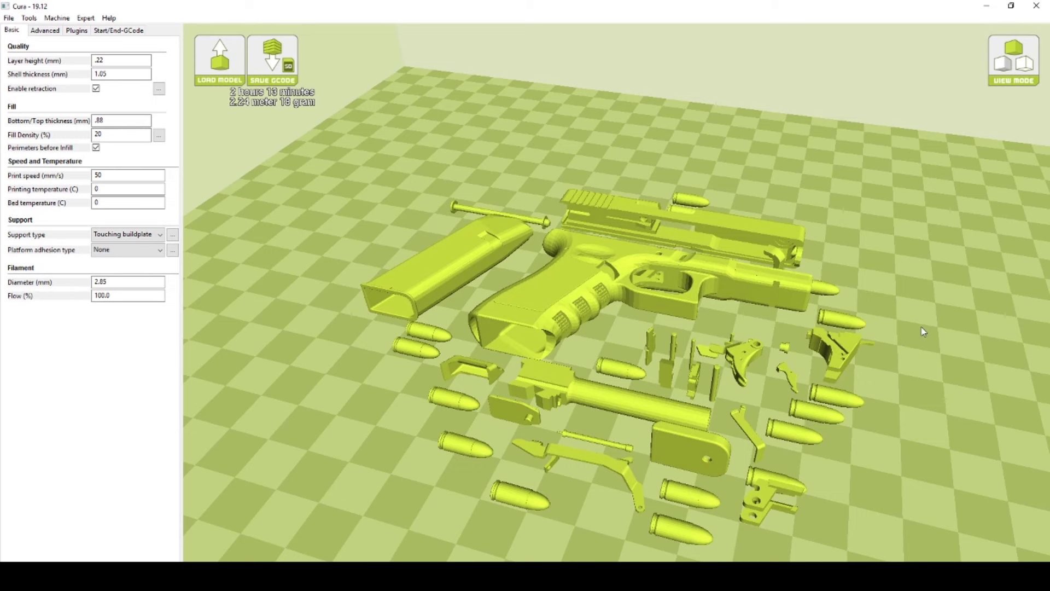
Step: Inspect the sliced pistol frame on its own, then deselect it
{"action": "left_click", "coordinate": [622, 300]}
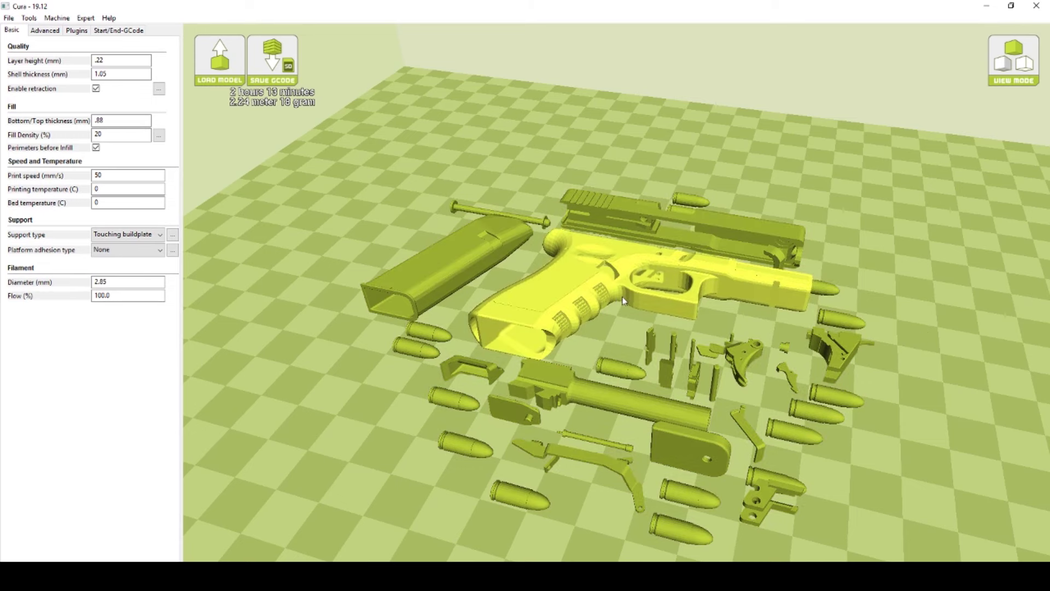
{"action": "scroll", "coordinate": [612, 287], "scroll_direction": "down", "scroll_amount": 3}
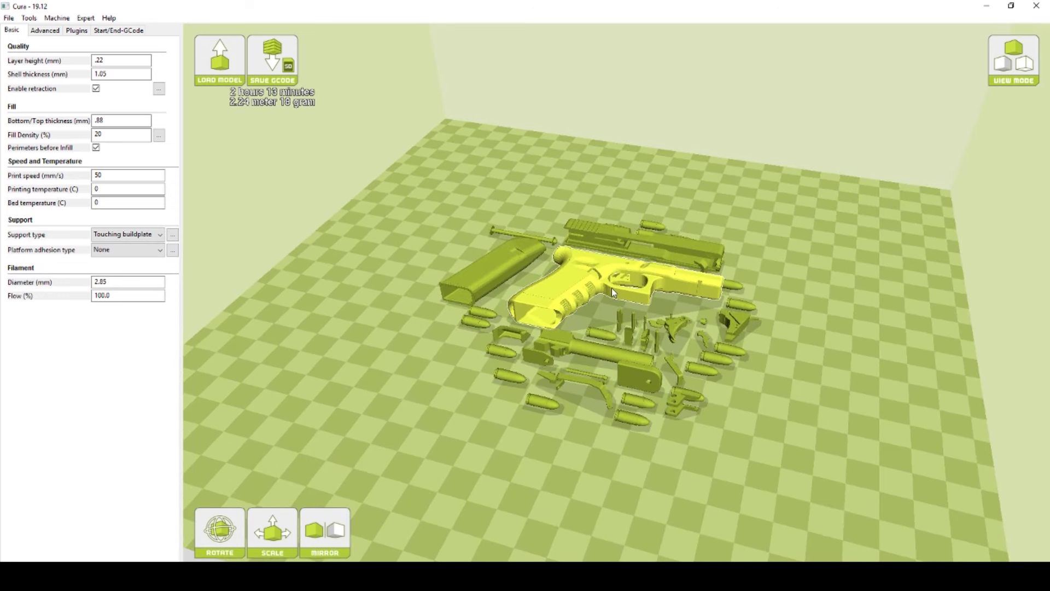
{"action": "left_click", "coordinate": [884, 272]}
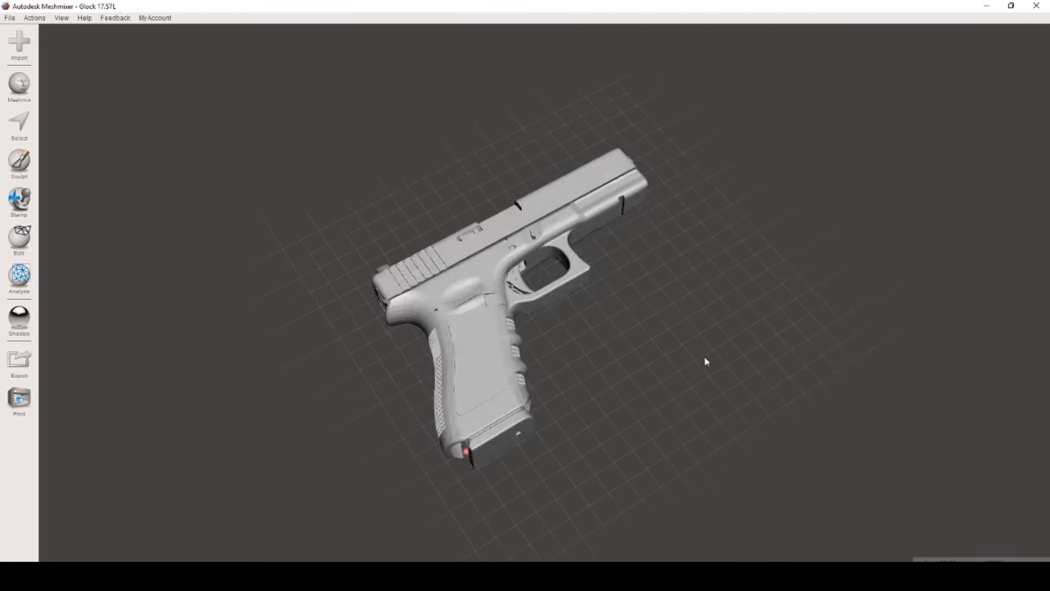
Step: Orbit around the Glock 17.STL pistol in Meshmixer and bring up the mesh edit operations
{"action": "right_click_drag", "start_coordinate": [705, 378], "coordinate": [657, 367]}
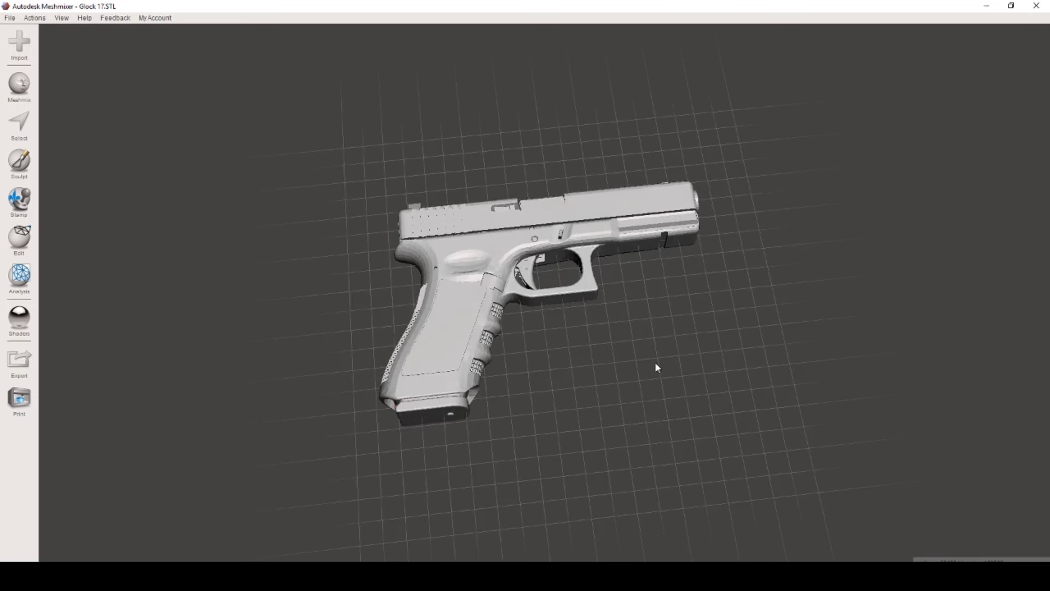
{"action": "left_click", "coordinate": [28, 239]}
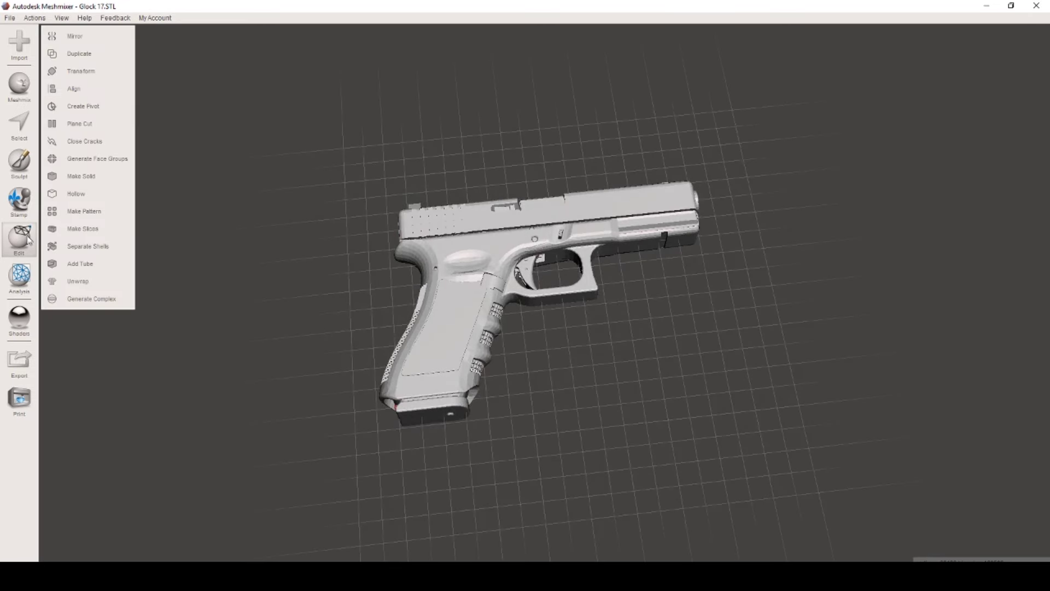
{"action": "left_click", "coordinate": [97, 124]}
{"action": "right_click_drag", "start_coordinate": [227, 272], "coordinate": [374, 236]}
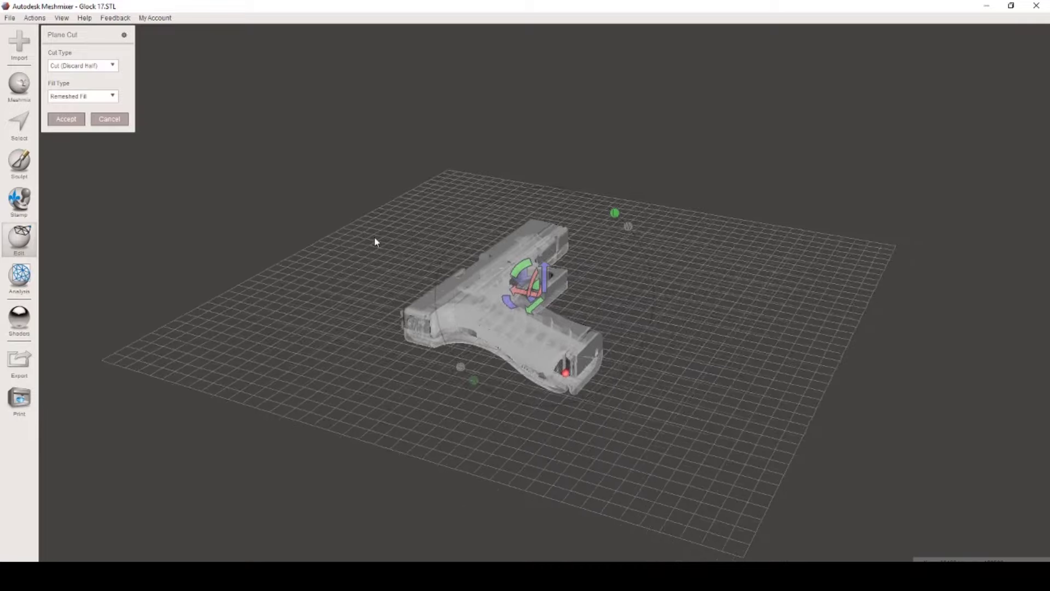
{"action": "scroll", "coordinate": [374, 236], "scroll_direction": "up", "scroll_amount": 6}
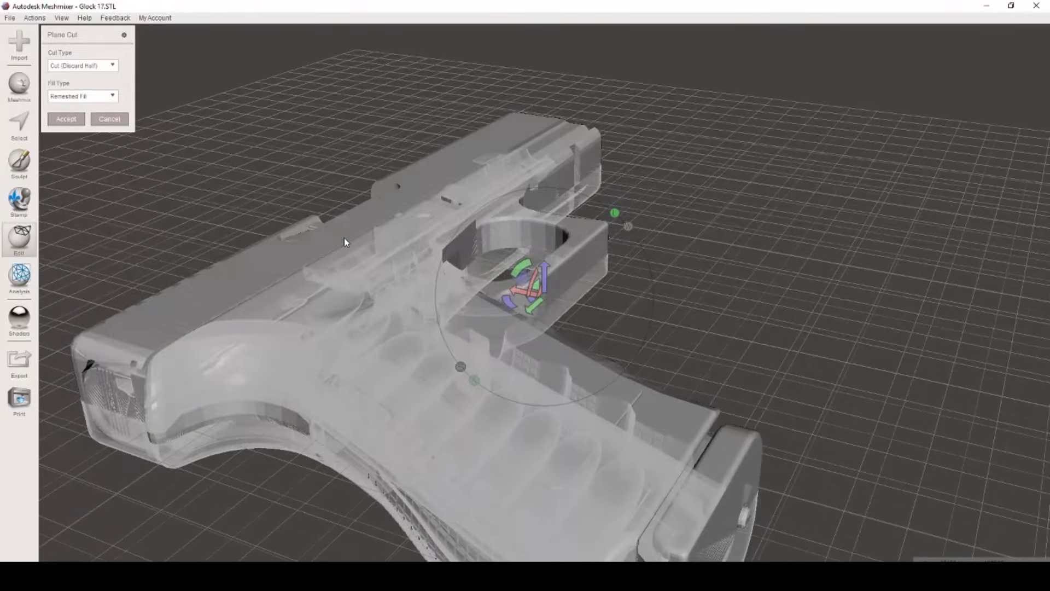
{"action": "right_click_drag", "start_coordinate": [229, 472], "coordinate": [323, 149]}
{"action": "right_click_drag", "start_coordinate": [463, 412], "coordinate": [580, 476]}
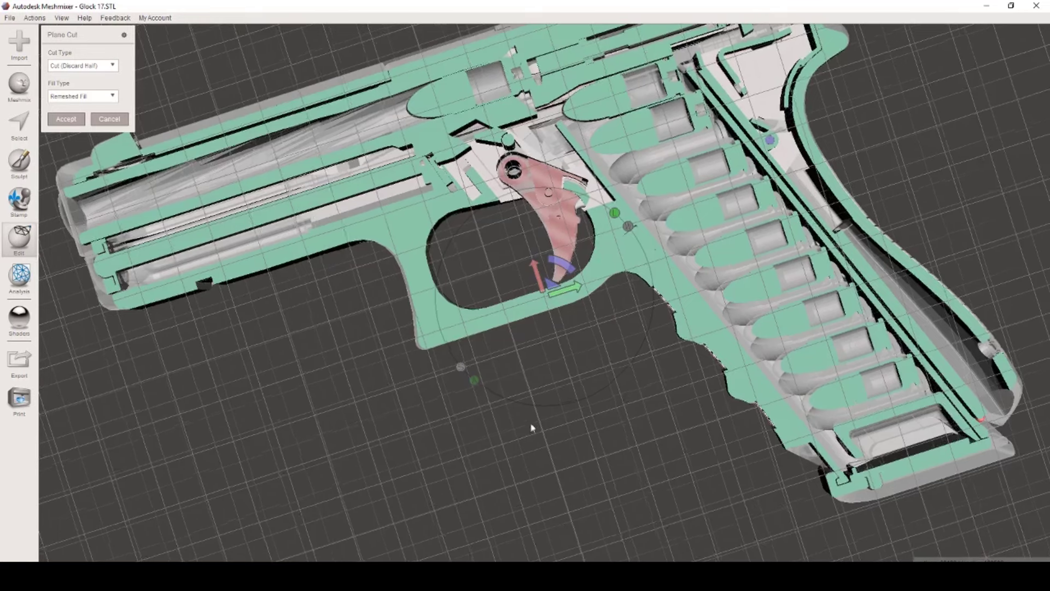
{"action": "right_click_drag", "start_coordinate": [333, 209], "coordinate": [322, 290]}
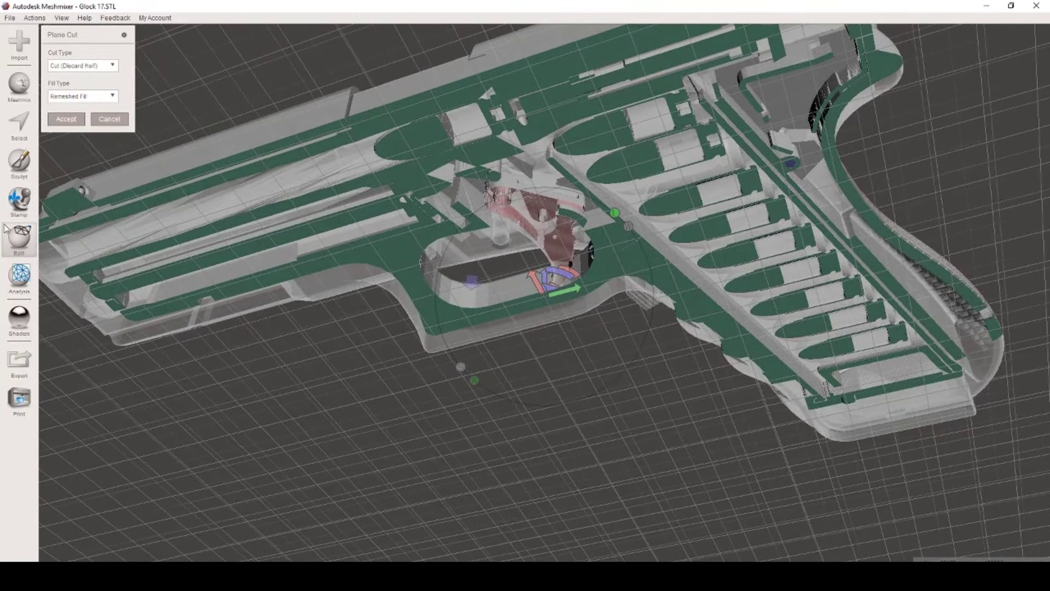
{"action": "left_click", "coordinate": [112, 97]}
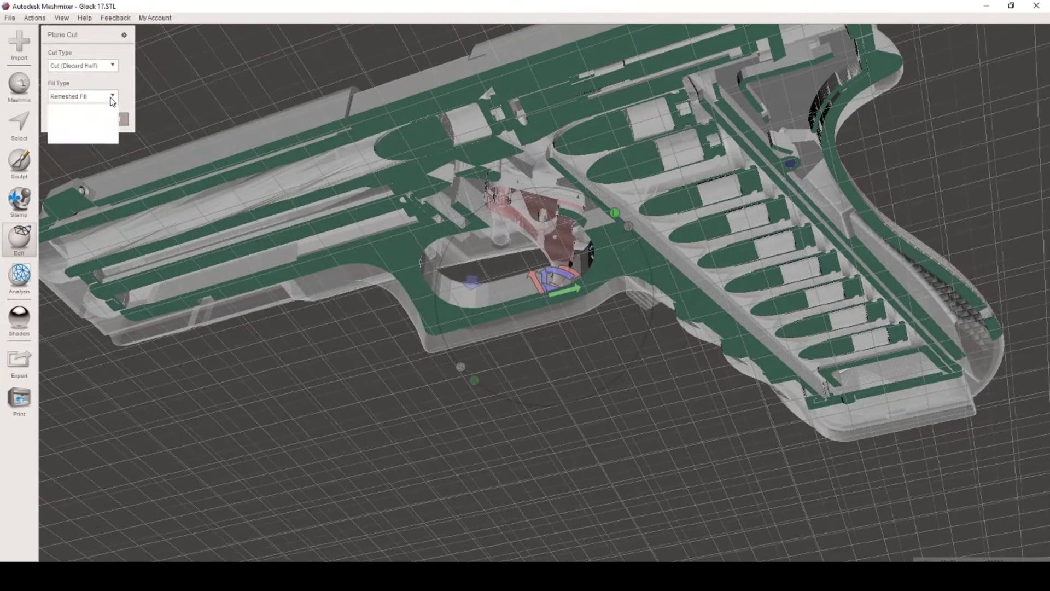
{"action": "left_click", "coordinate": [112, 98]}
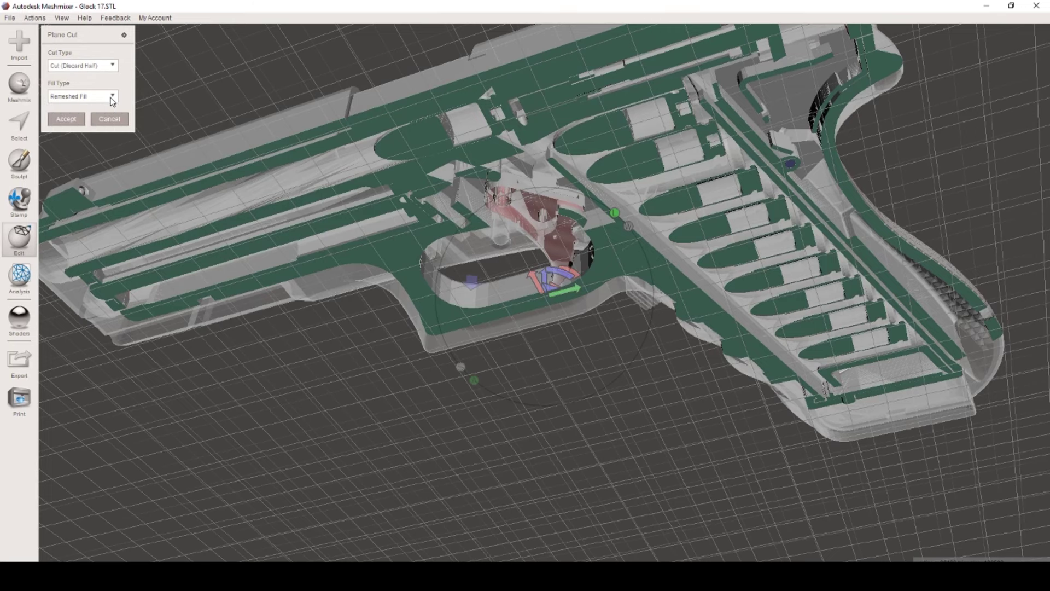
Step: Accept the plane cut and orbit to inspect the halved Glock with its filled face
{"action": "left_click", "coordinate": [66, 119]}
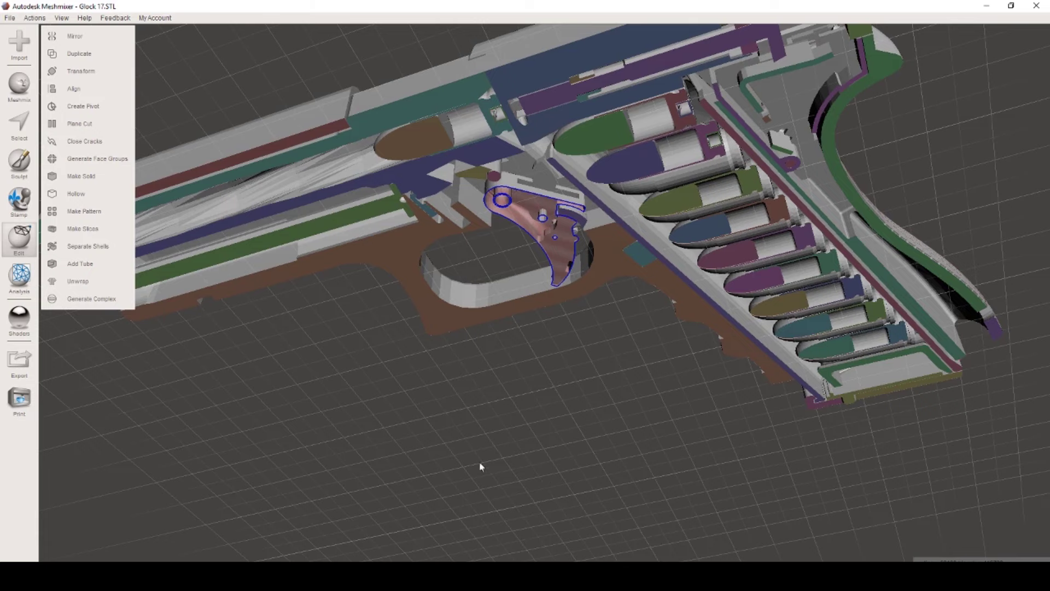
{"action": "right_click_drag", "start_coordinate": [479, 456], "coordinate": [510, 328]}
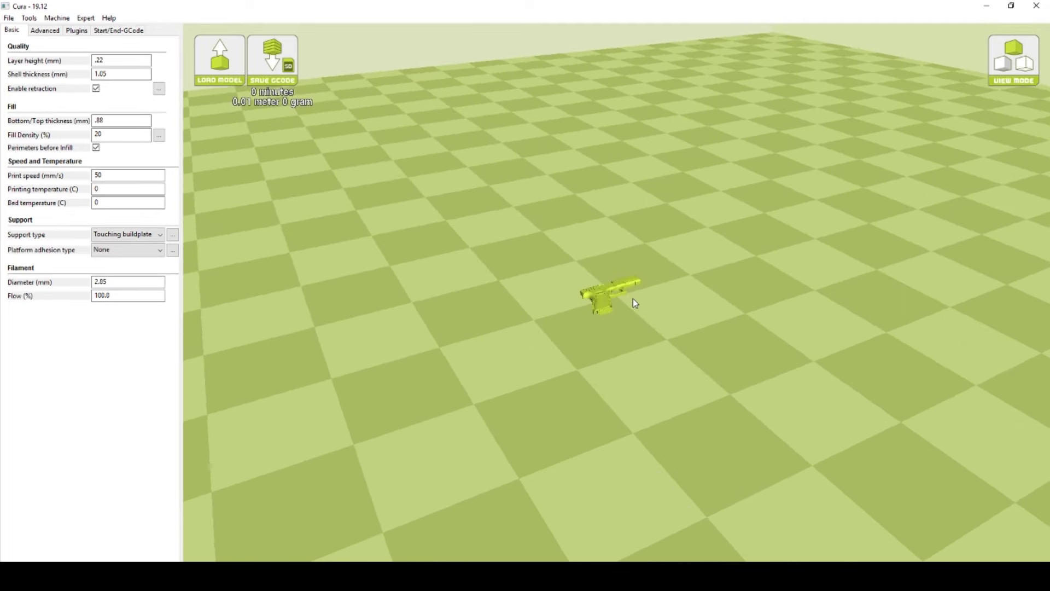
Step: Scale the Glock half uniformly from 1.0 to 10.0, about 80 × 54 × 7 mm
{"action": "left_click", "coordinate": [593, 304]}
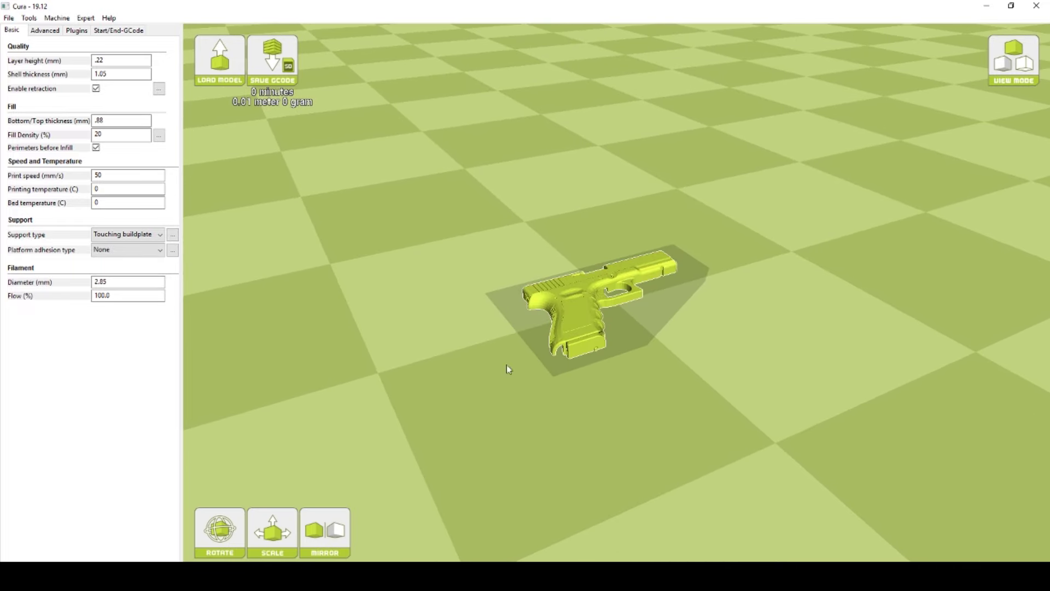
{"action": "left_click", "coordinate": [262, 547]}
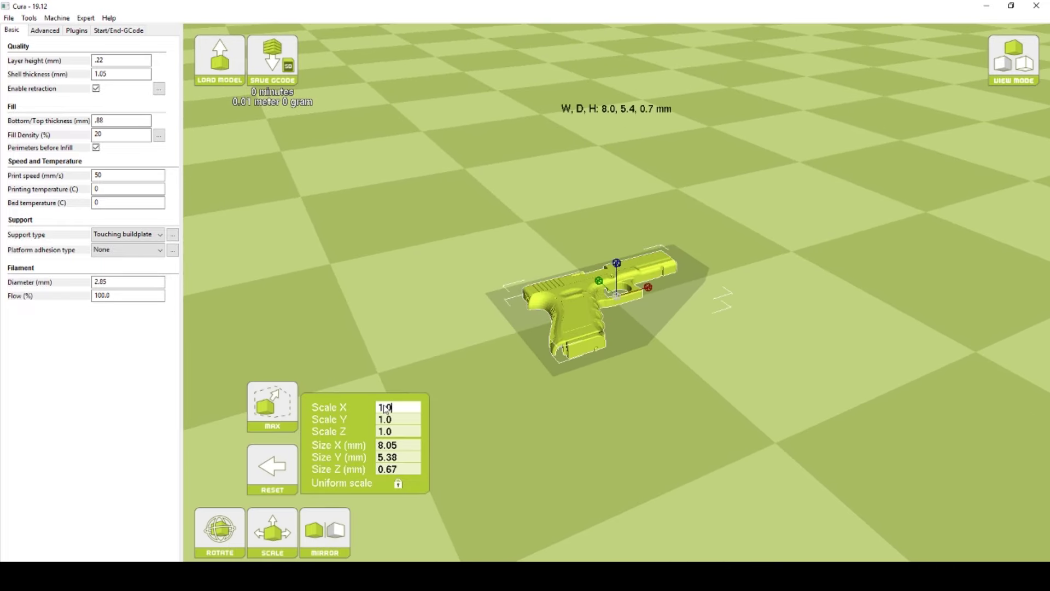
{"action": "key", "text": "Left"}
{"action": "type", "text": "0"}
{"action": "left_click", "coordinate": [645, 415]}
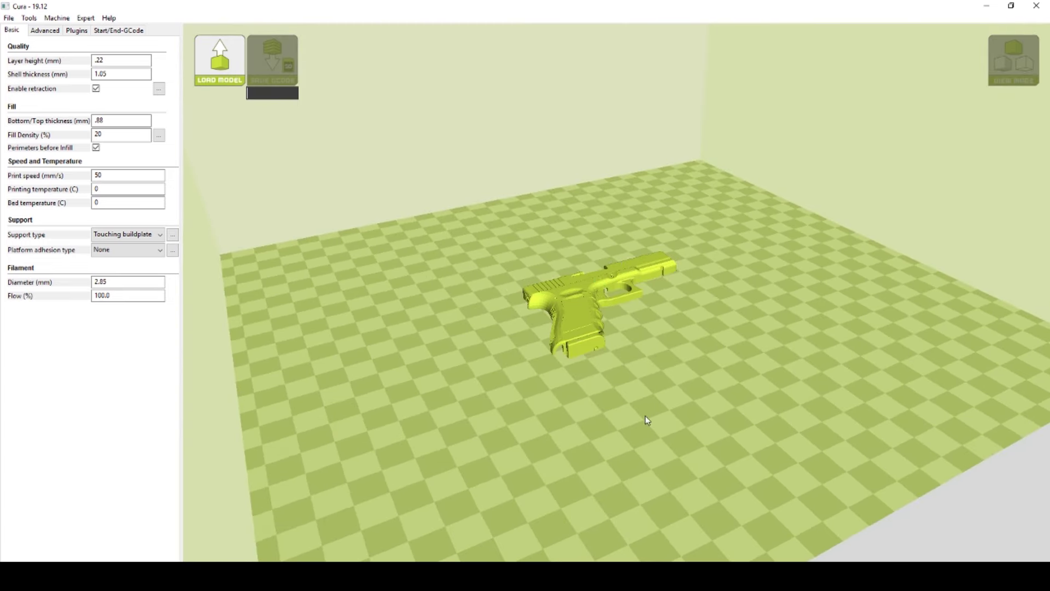
{"action": "left_click", "coordinate": [582, 308]}
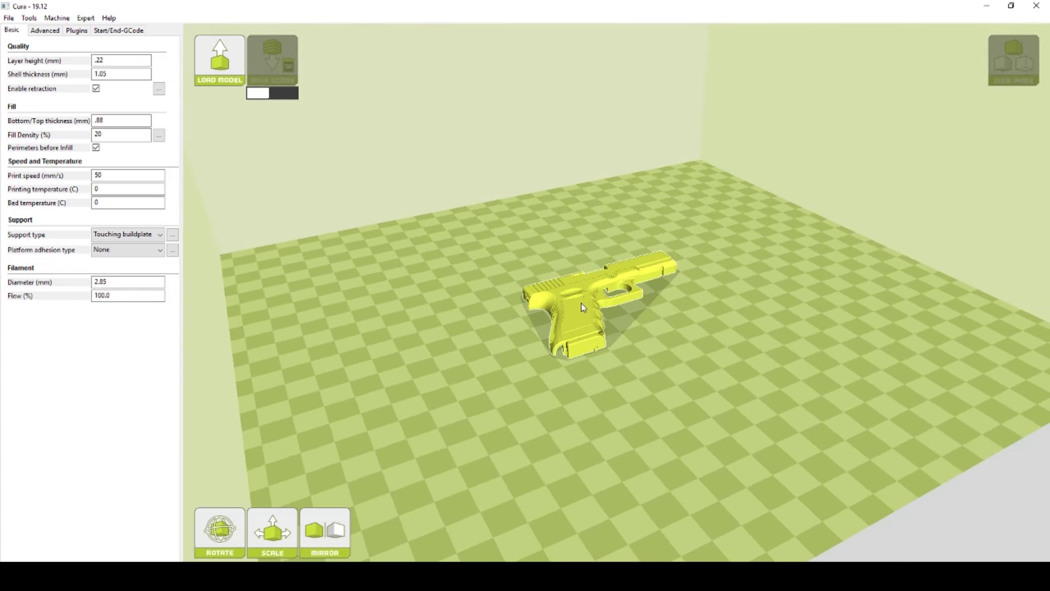
{"action": "left_click", "coordinate": [225, 539]}
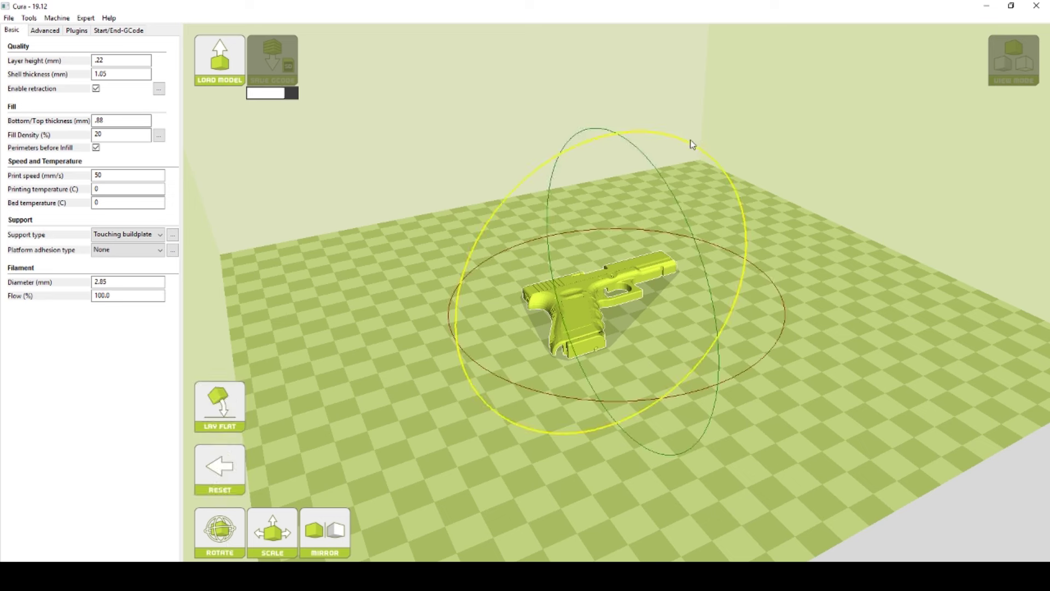
Step: Flip the Glock half 180° to lie flat, then orbit to check it from above
{"action": "left_click_drag", "start_coordinate": [690, 141], "coordinate": [473, 532]}
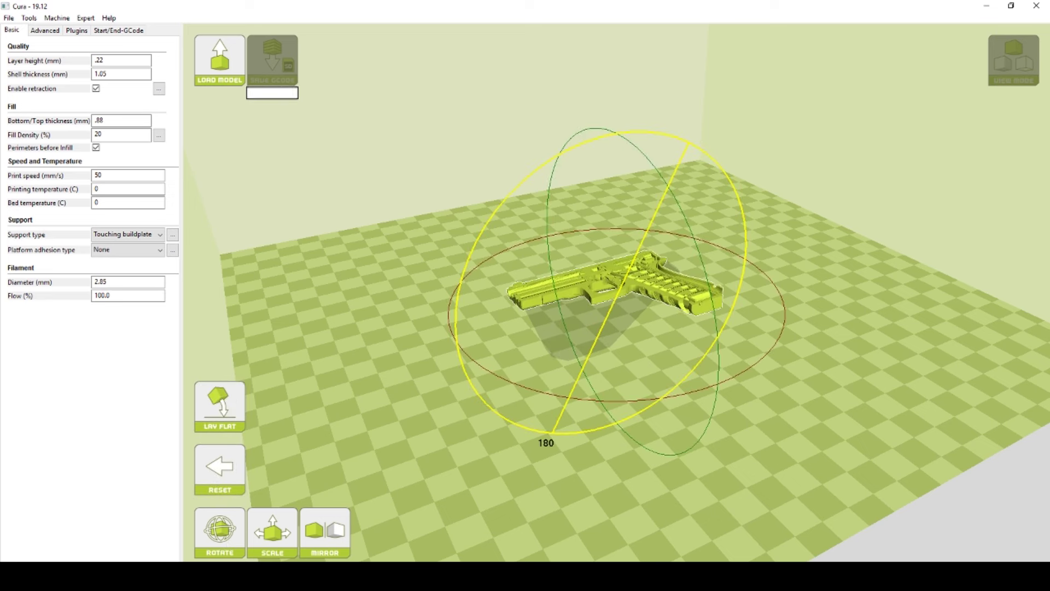
{"action": "left_click", "coordinate": [665, 488]}
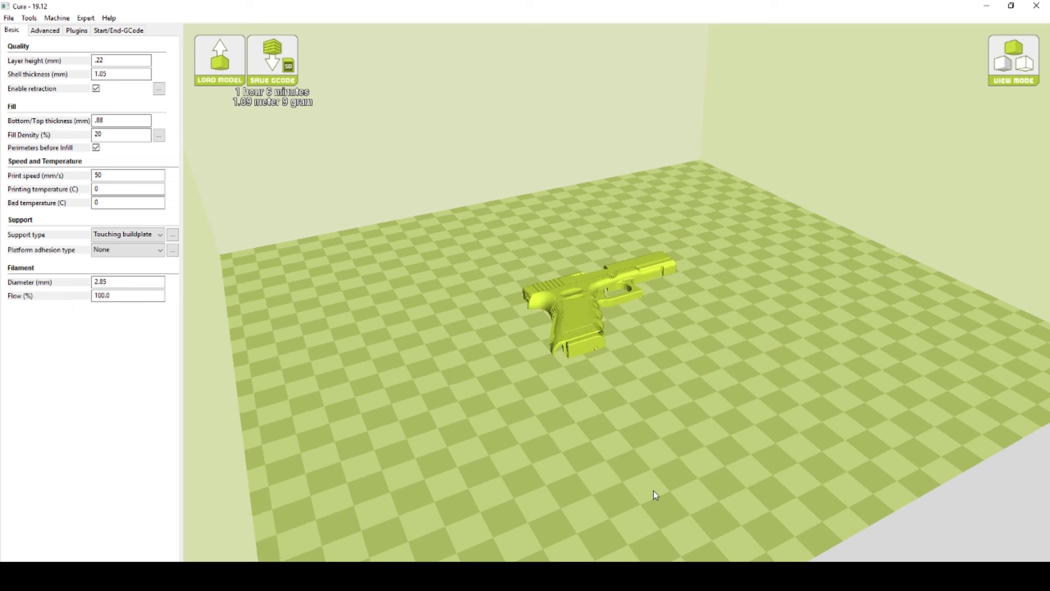
{"action": "left_click", "coordinate": [595, 304]}
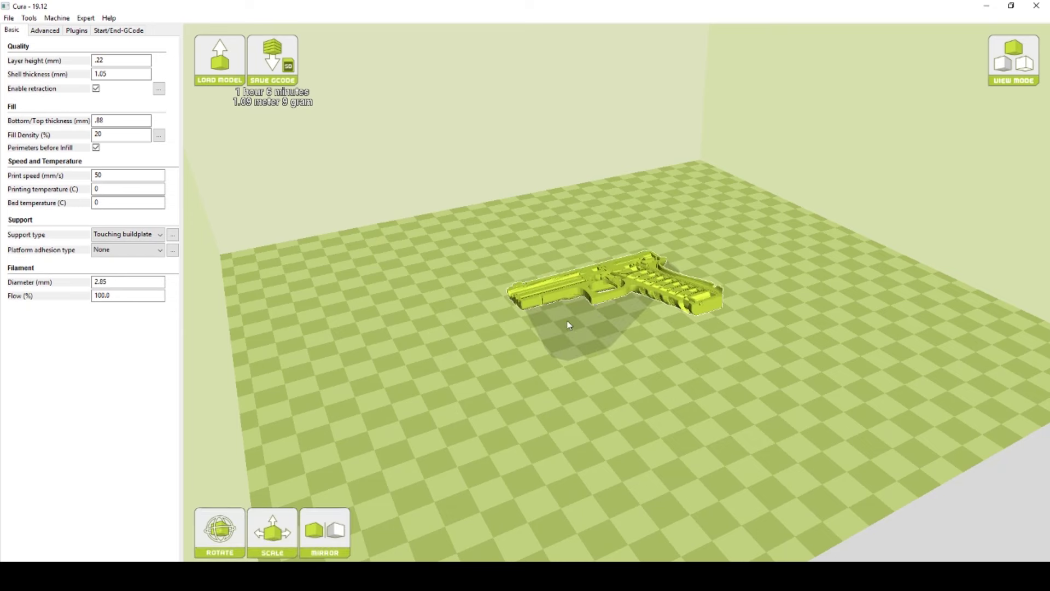
{"action": "left_click", "coordinate": [569, 325]}
{"action": "left_click_drag", "start_coordinate": [565, 424], "coordinate": [719, 389]}
{"action": "scroll", "coordinate": [720, 388], "scroll_direction": "up", "scroll_amount": 5}
{"action": "left_click", "coordinate": [649, 349]}
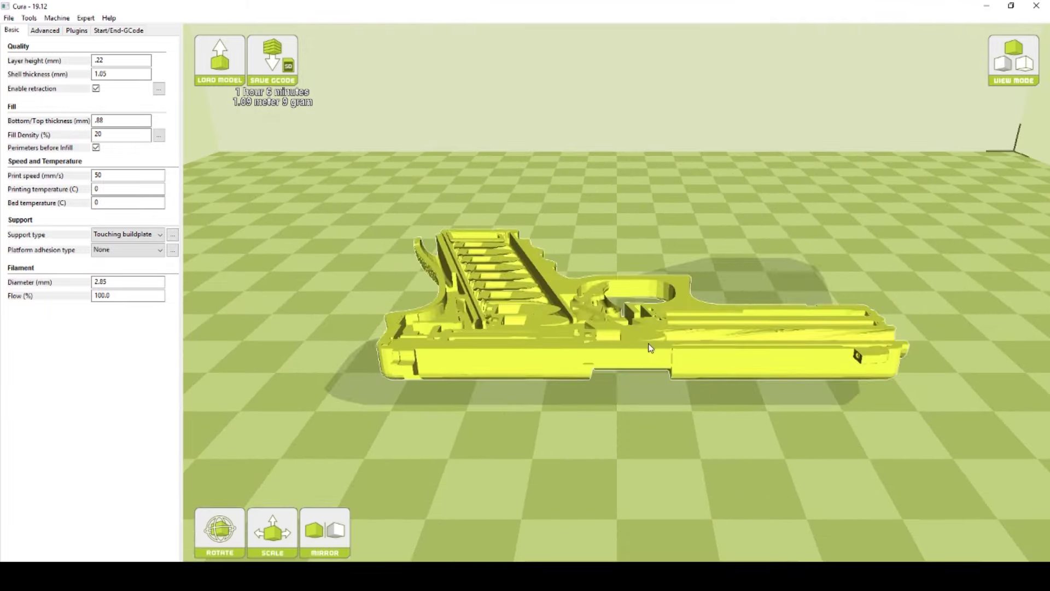
{"action": "scroll", "coordinate": [648, 344], "scroll_direction": "down", "scroll_amount": 5}
{"action": "scroll", "coordinate": [648, 345], "scroll_direction": "up", "scroll_amount": 6}
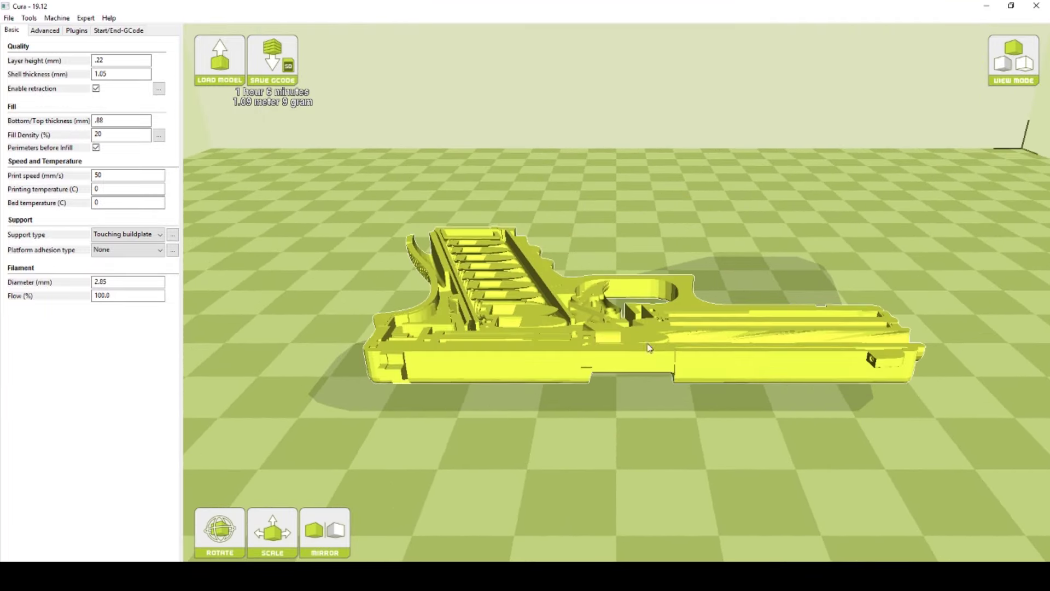
{"action": "right_click_drag", "start_coordinate": [650, 348], "coordinate": [585, 422]}
Step: Zoom the view out around the flat Glock half on the build plate
{"action": "scroll", "coordinate": [585, 421], "scroll_direction": "down", "scroll_amount": 5}
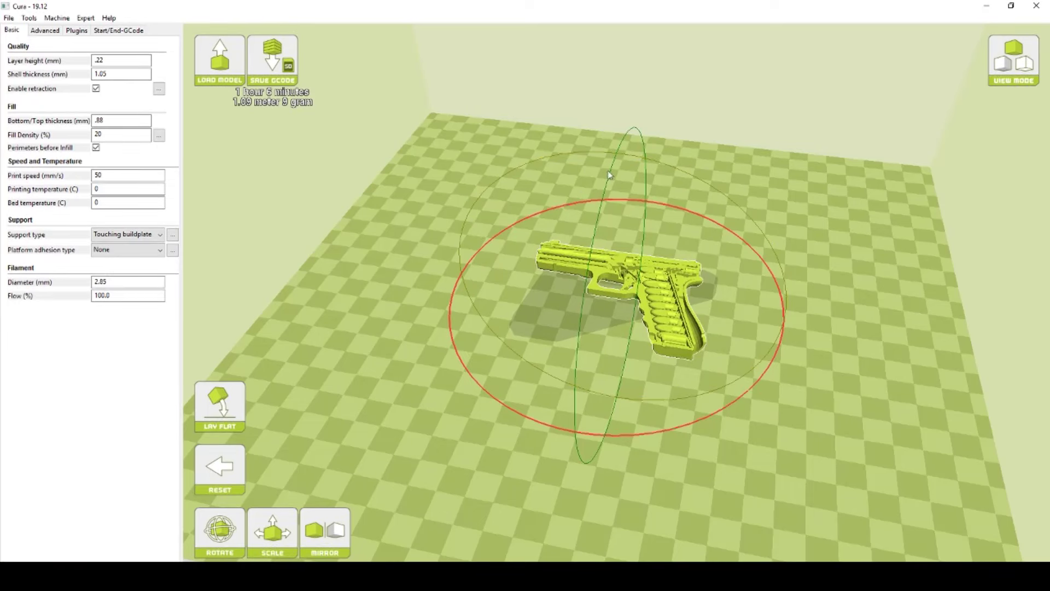
Step: Rotate the Glock half 90° to stand it upright on the plate
{"action": "left_click_drag", "start_coordinate": [602, 155], "coordinate": [211, 182]}
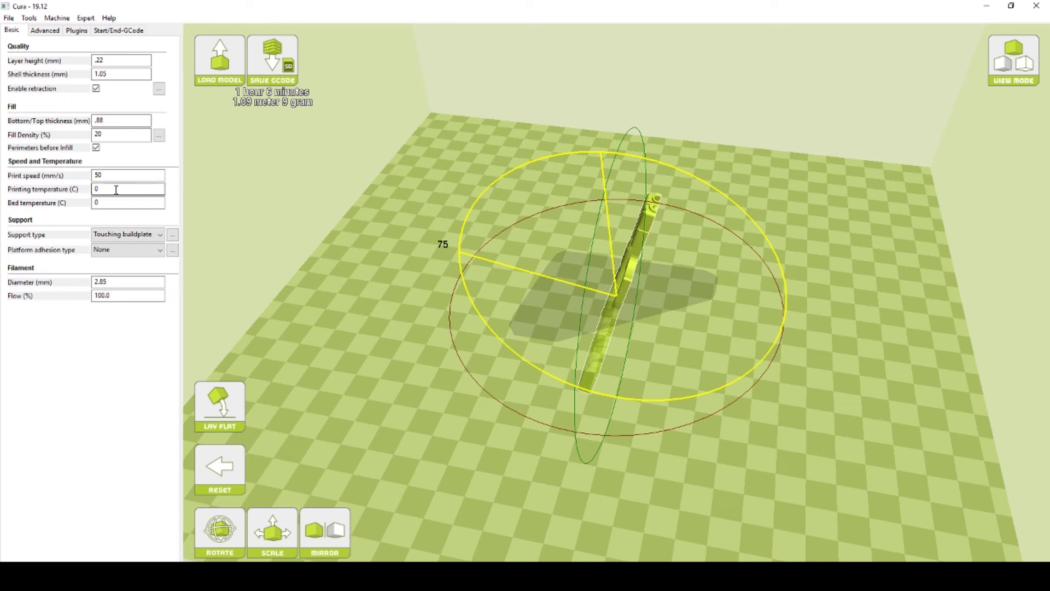
{"action": "left_click_drag", "start_coordinate": [76, 195], "coordinate": [225, 276]}
{"action": "right_click_drag", "start_coordinate": [939, 298], "coordinate": [933, 328]}
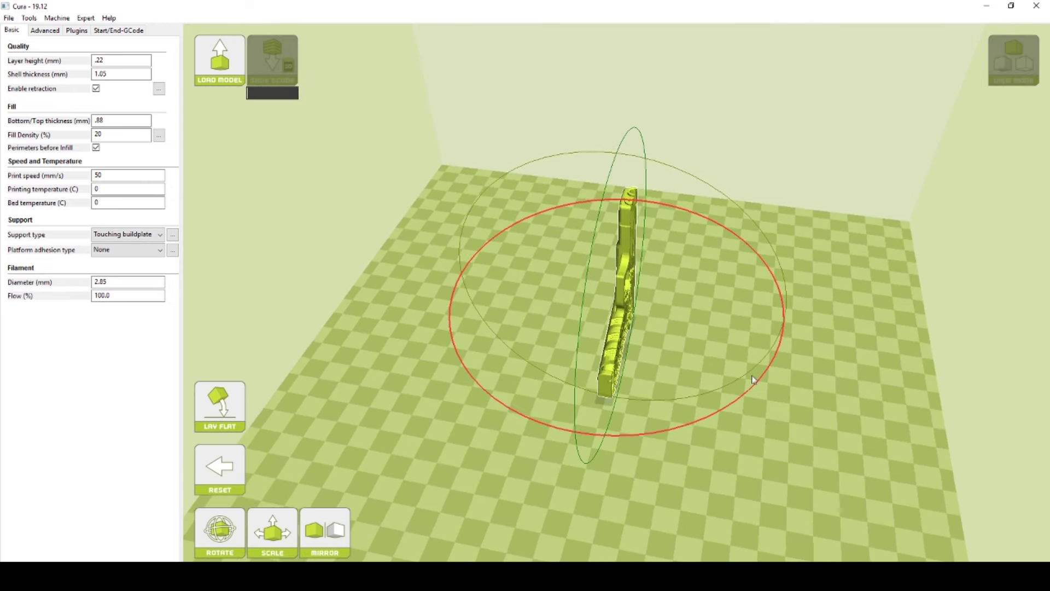
Step: Spin the upright half about the vertical axis and tilt it to an angle
{"action": "left_click_drag", "start_coordinate": [760, 391], "coordinate": [471, 378]}
{"action": "scroll", "coordinate": [865, 363], "scroll_direction": "up", "scroll_amount": 3}
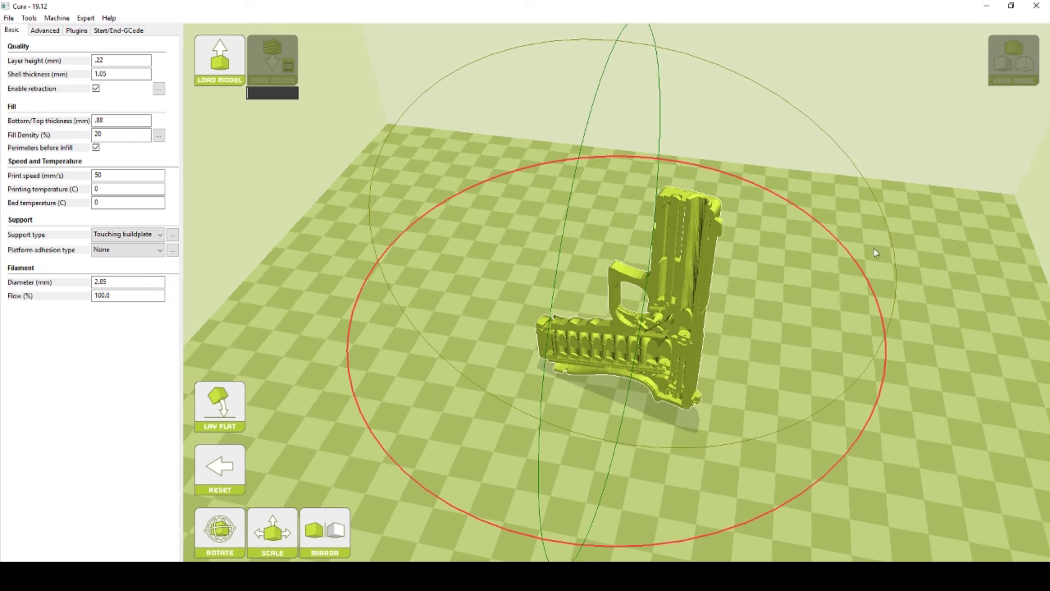
{"action": "left_click_drag", "start_coordinate": [806, 120], "coordinate": [983, 224]}
{"action": "scroll", "coordinate": [1014, 325], "scroll_direction": "down", "scroll_amount": 3}
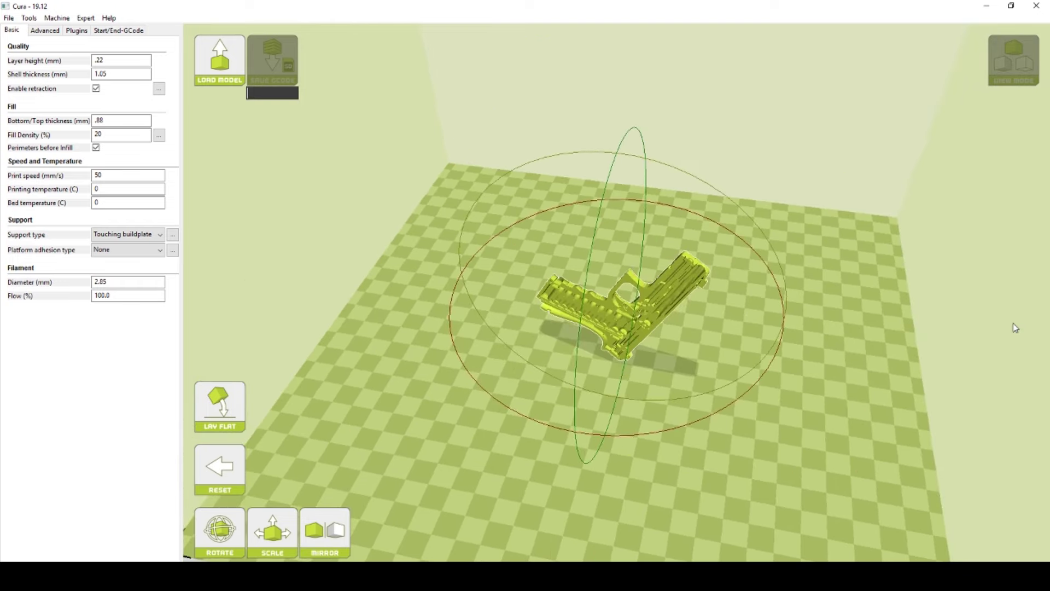
{"action": "right_click_drag", "start_coordinate": [907, 337], "coordinate": [857, 354]}
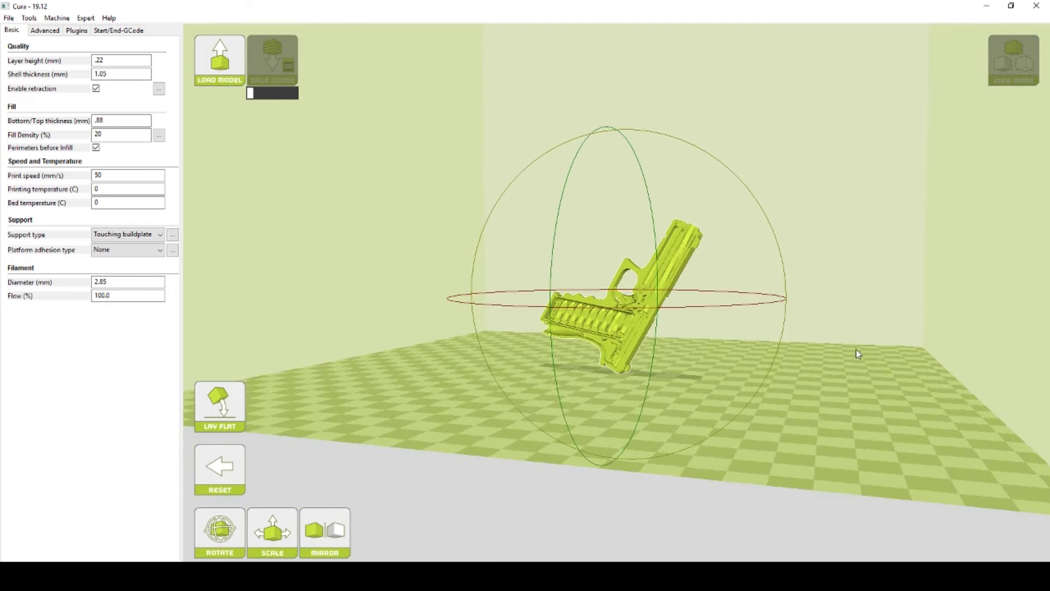
{"action": "scroll", "coordinate": [855, 349], "scroll_direction": "down", "scroll_amount": 2}
{"action": "scroll", "coordinate": [855, 346], "scroll_direction": "up", "scroll_amount": 6}
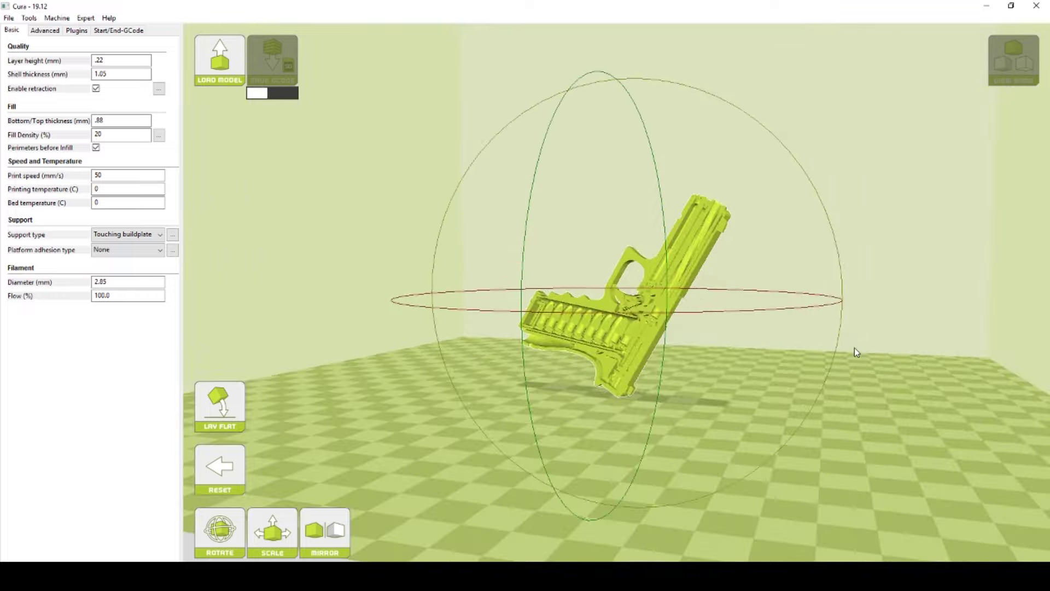
{"action": "right_click_drag", "start_coordinate": [855, 347], "coordinate": [875, 351]}
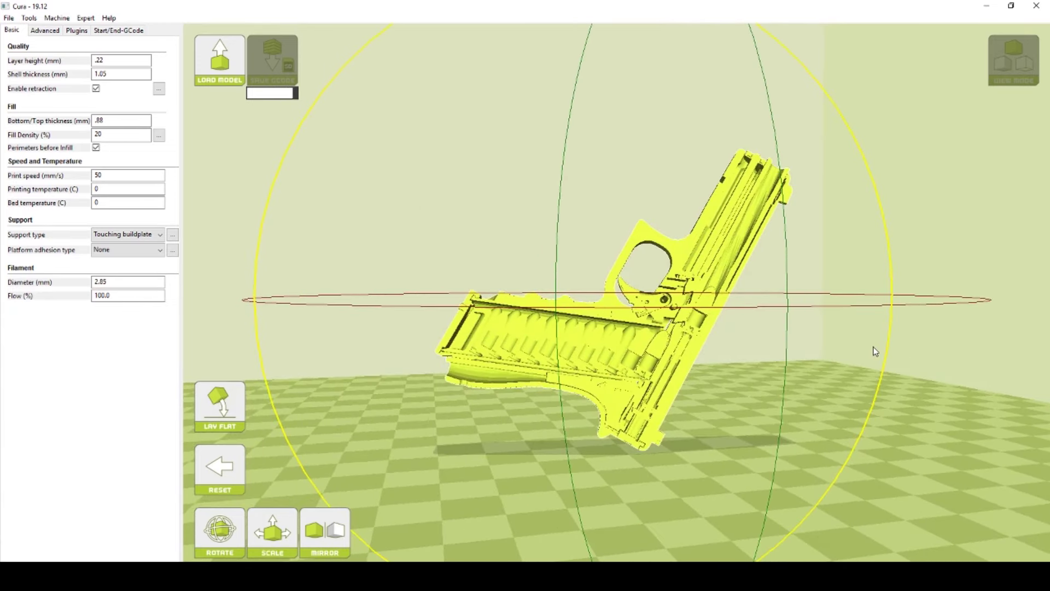